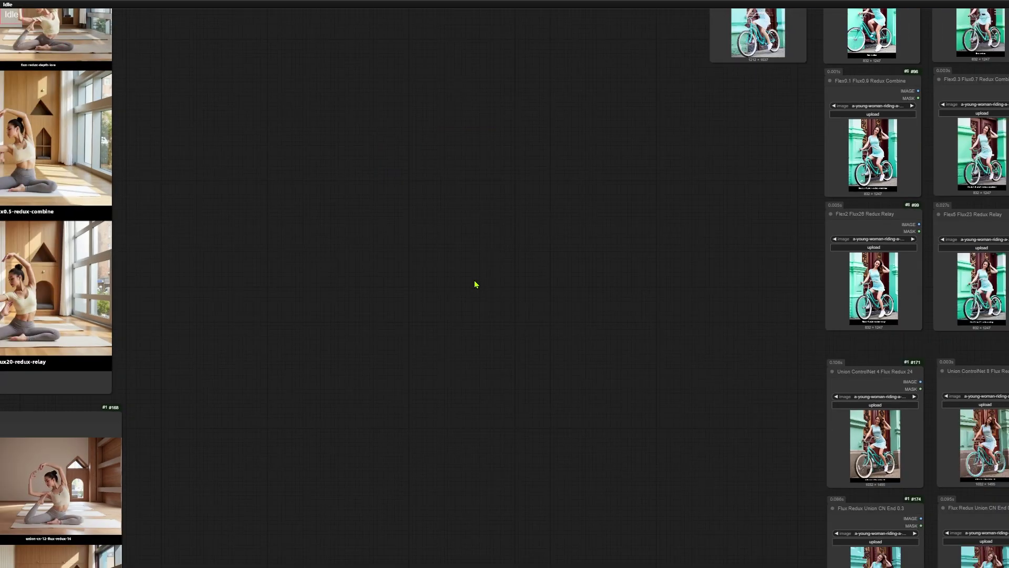
Look over the comparison image grids and their source image nodes across the canvas.
scroll(475, 284, "down", 2)
scroll(474, 284, "down", 5)
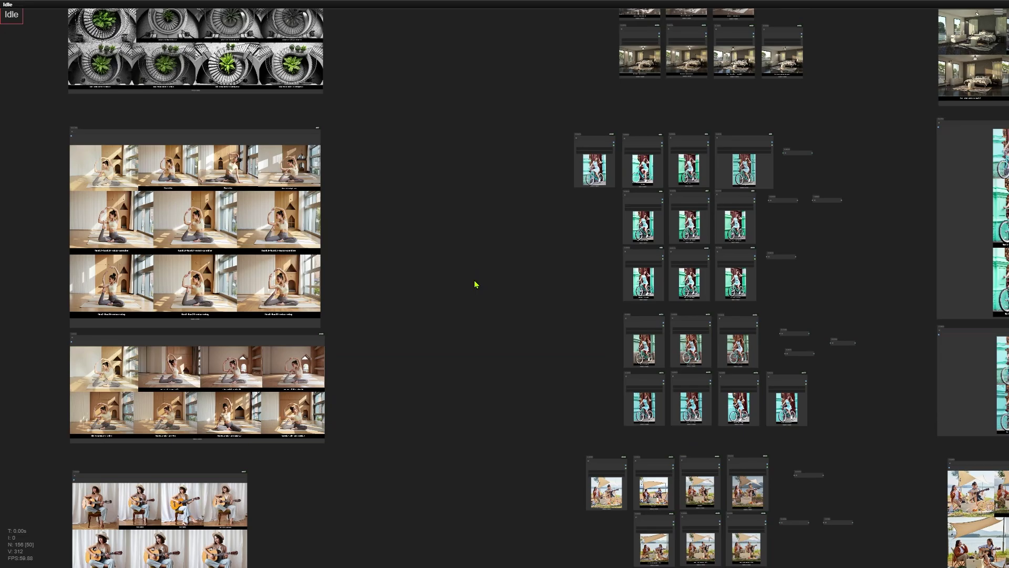
scroll(475, 285, "down", 2)
scroll(474, 285, "down", 2)
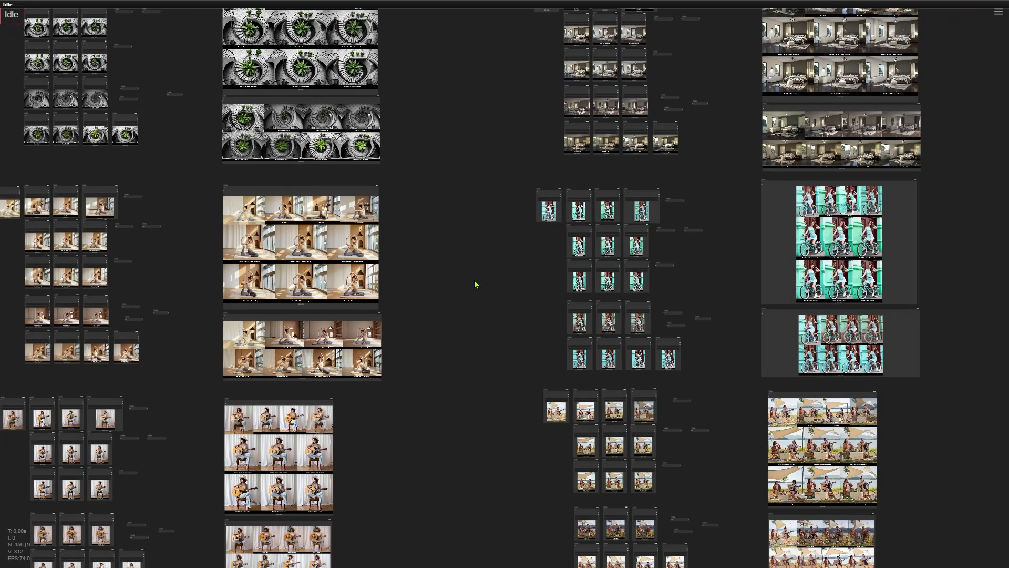
scroll(475, 284, "down", 2)
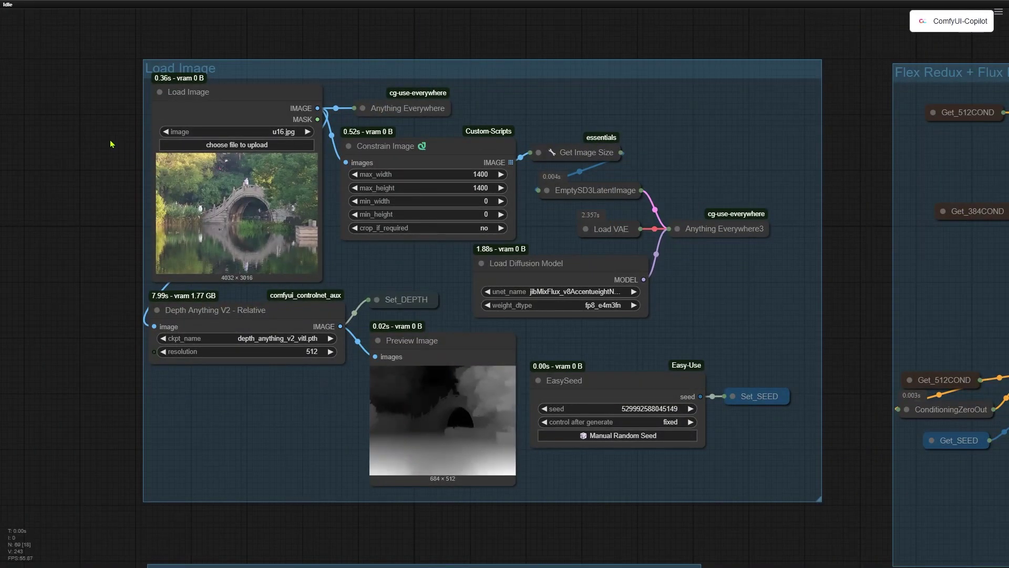
Examine the stone bridge source photo in the Load Image node up close.
scroll(90, 106, "up", 10)
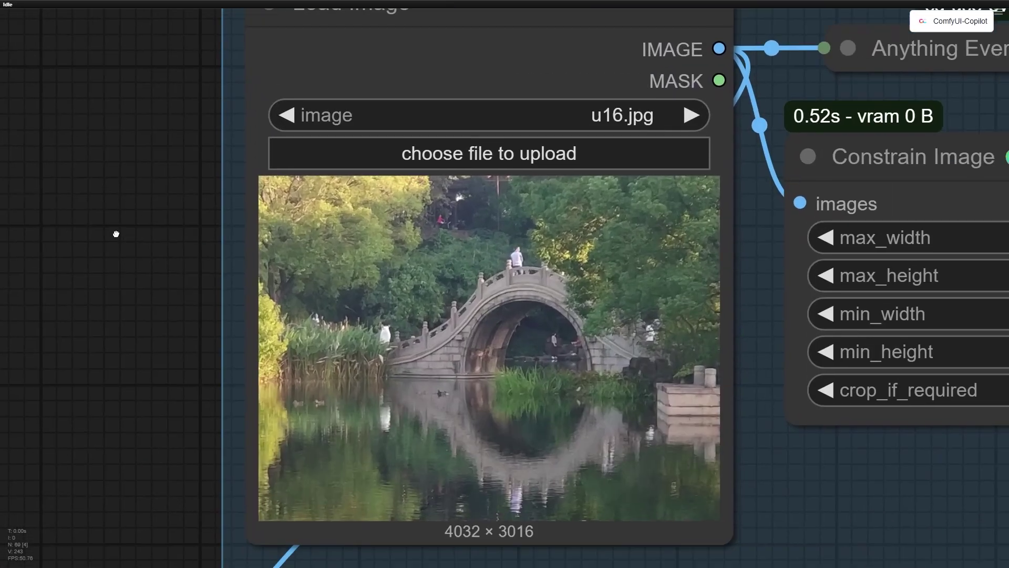
left_click_drag(116, 233, 49, 184)
scroll(63, 281, "up", 3)
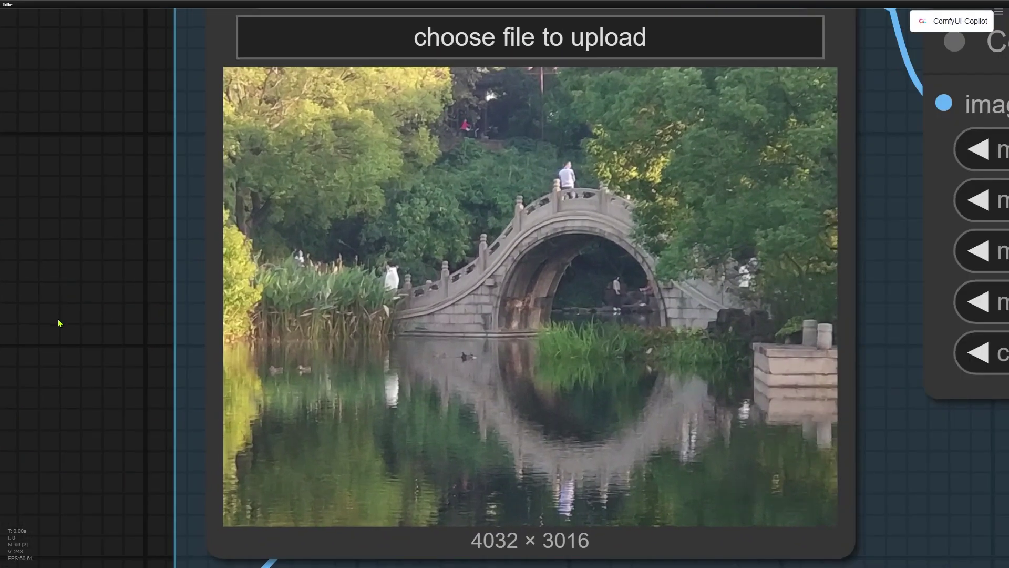
left_click(607, 548)
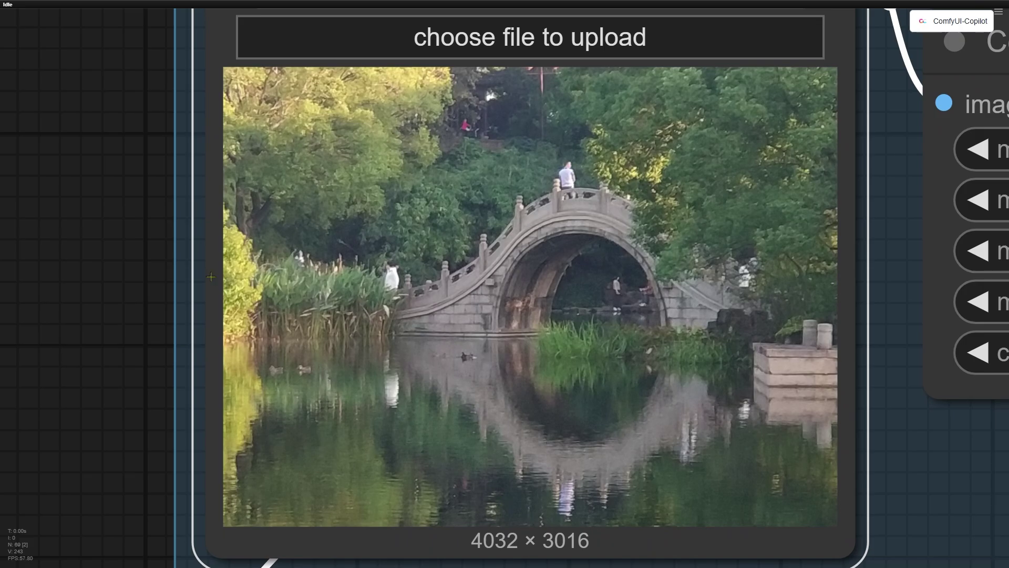
Compare the bridge result previews of the Flex Redux + Flux Redux group and the Flux Redux + Union ControlNet group.
scroll(176, 252, "down", 5)
scroll(176, 252, "down", 6)
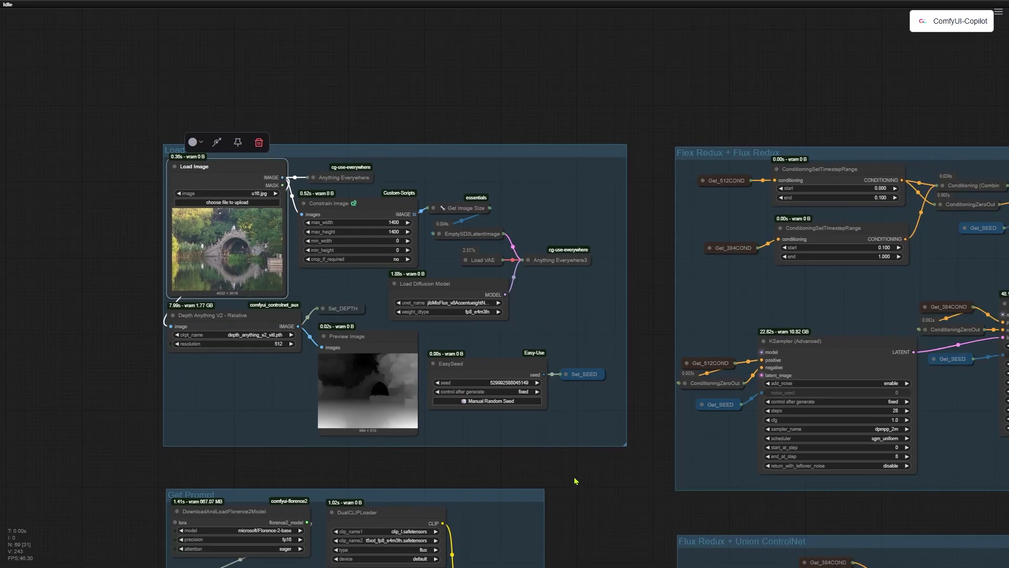
left_click_drag(324, 464, 165, 393)
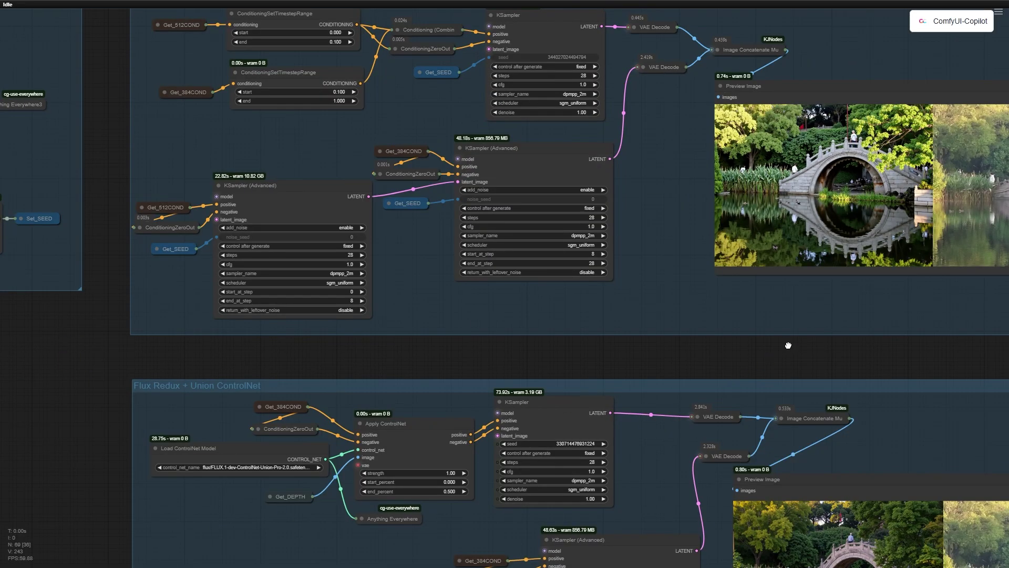
left_click_drag(788, 343, 192, 255)
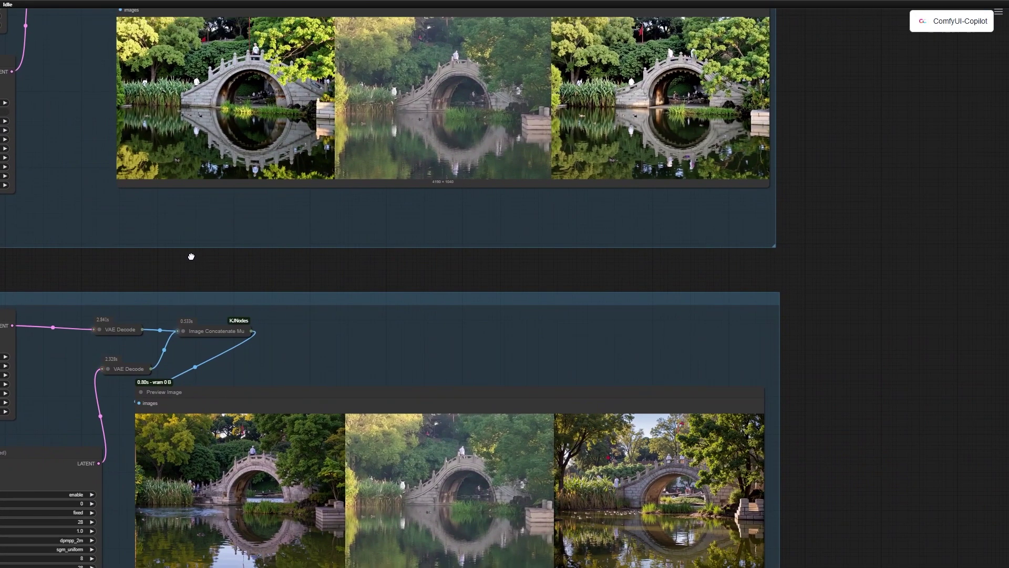
scroll(197, 268, "down", 1)
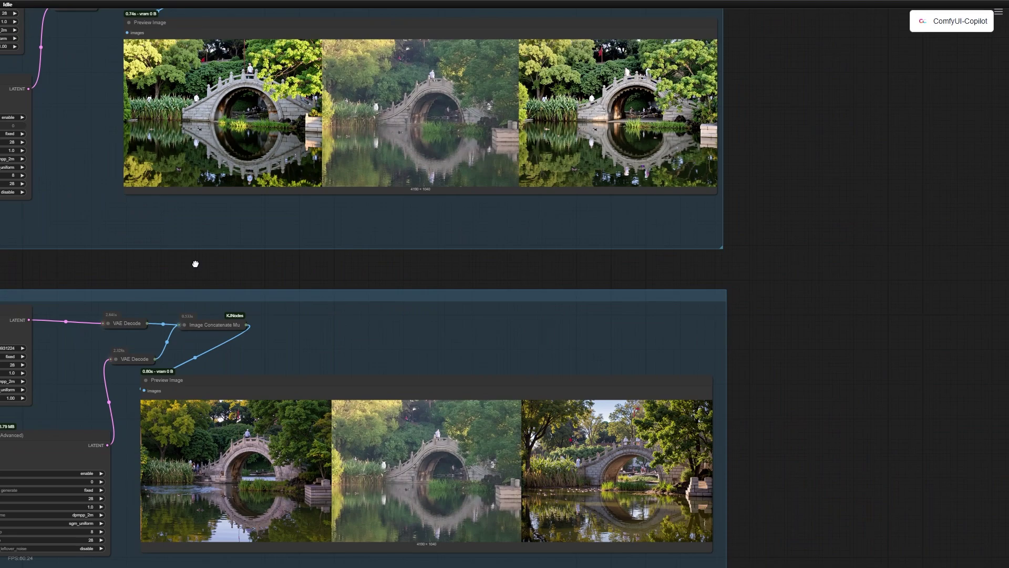
left_click_drag(197, 268, 216, 270)
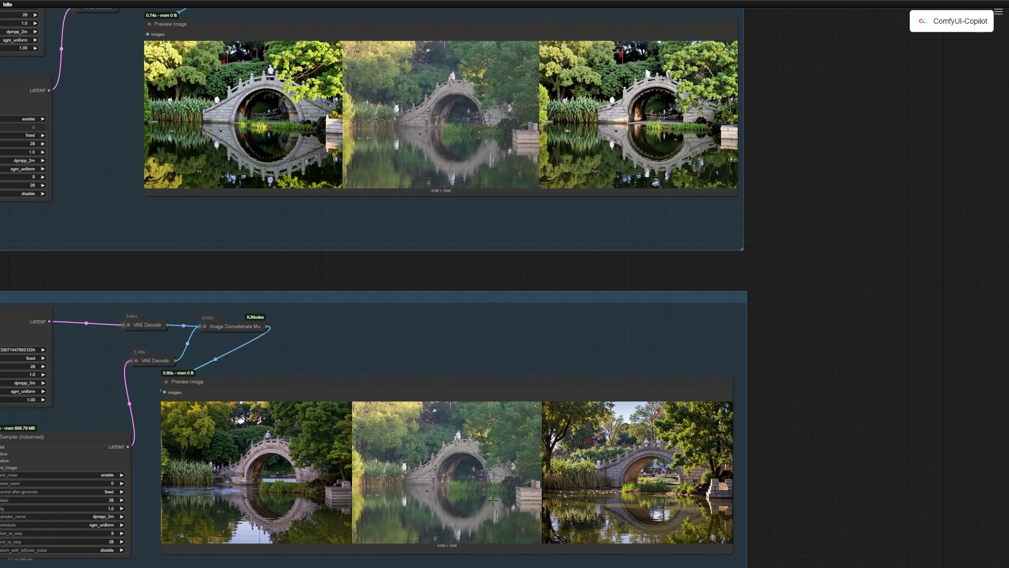
Examine the Redux group's 512 branch, from the Load Style Model and Load CLIP Vision nodes to Set_512COND.
scroll(680, 349, "down", 6)
left_click_drag(187, 333, 473, 189)
scroll(337, 368, "up", 8)
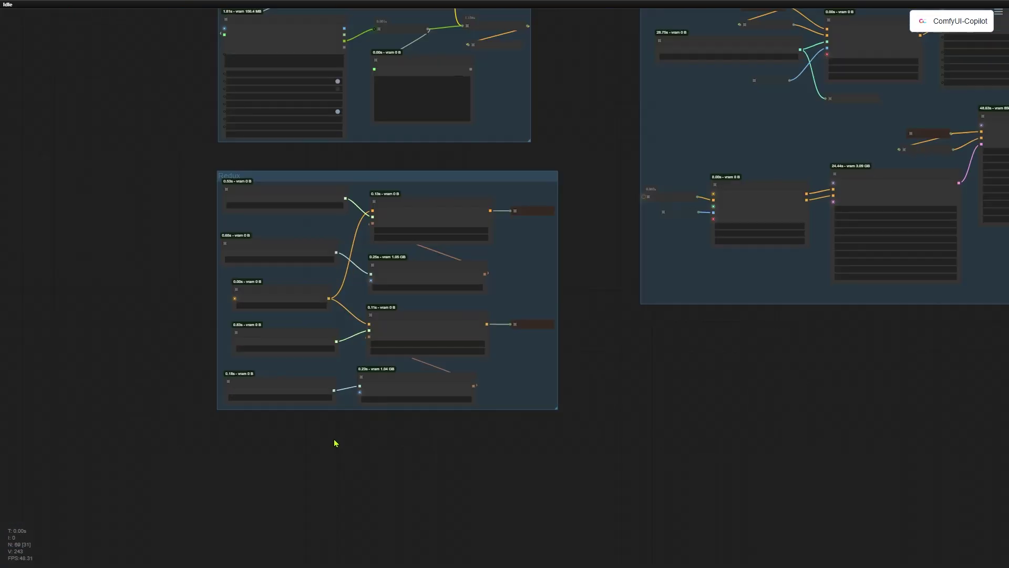
scroll(337, 444, "up", 4)
left_click_drag(380, 457, 389, 518)
scroll(160, 299, "up", 4)
left_click_drag(135, 296, 99, 292)
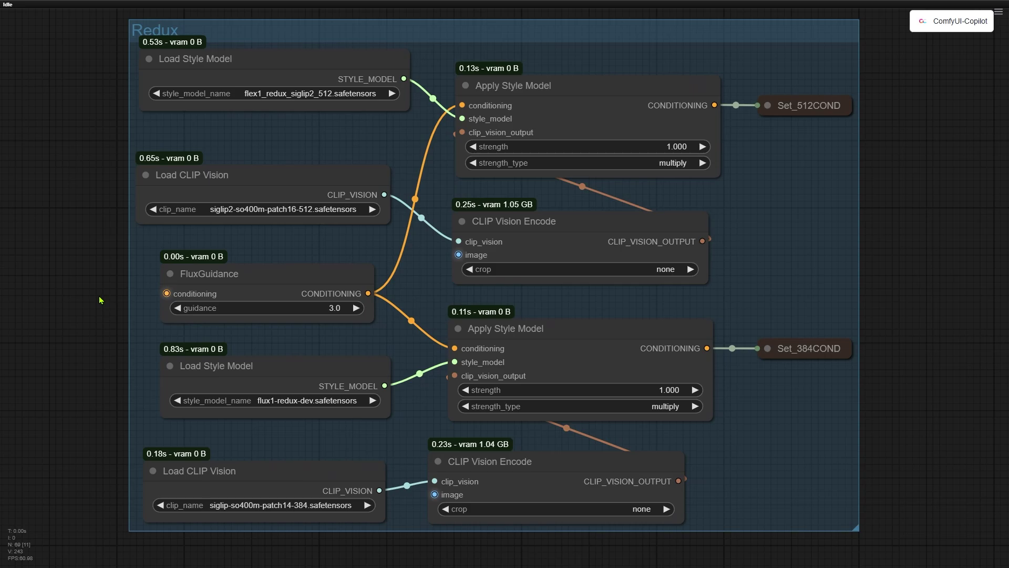
left_click(325, 54)
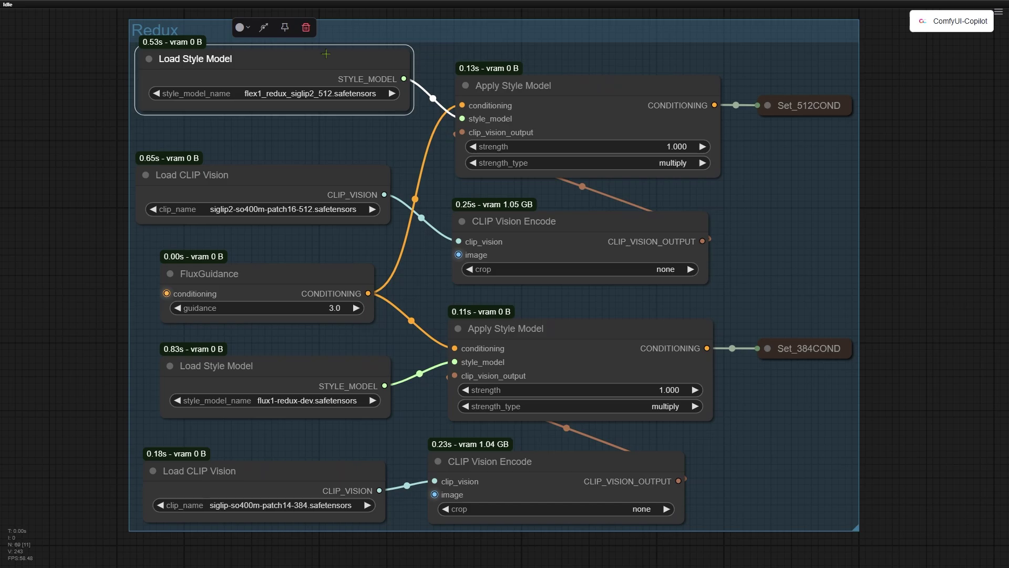
left_click(304, 169)
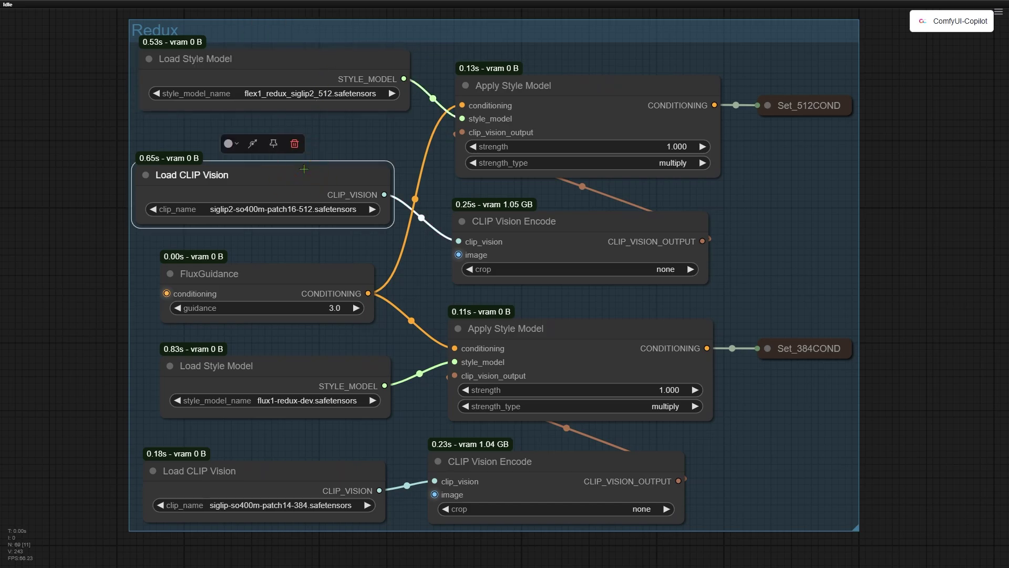
left_click(851, 108)
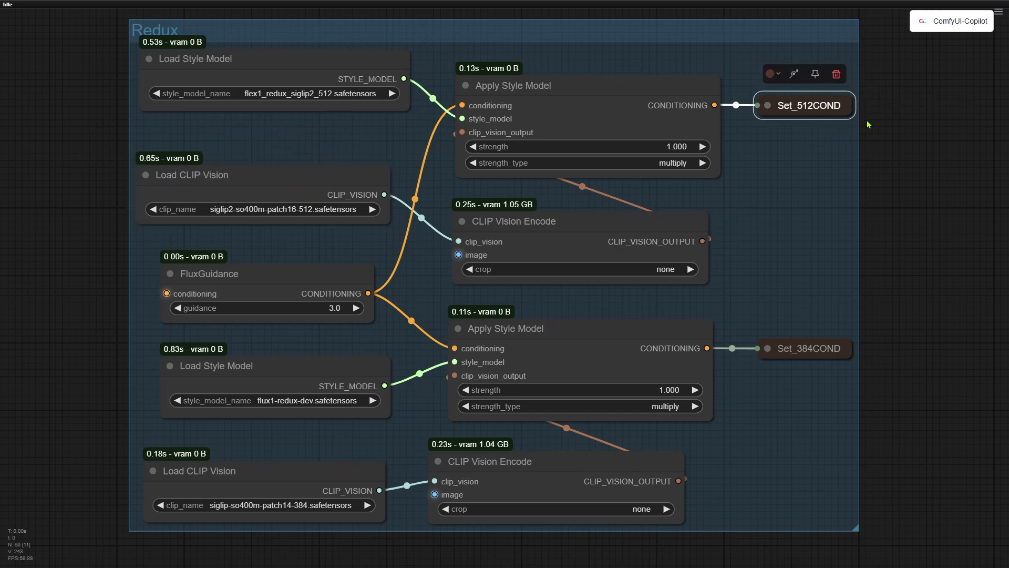
Inspect the two ConditioningSetTimestepRange nodes and their Get_512COND and Get_384COND inputs in the Flex Redux + Flux Redux group.
scroll(295, 464, "down", 3)
left_click_drag(793, 260, 418, 537)
left_click_drag(466, 68, 225, 567)
left_click_drag(478, 243, 329, 387)
scroll(322, 424, "up", 6)
scroll(310, 407, "down", 1)
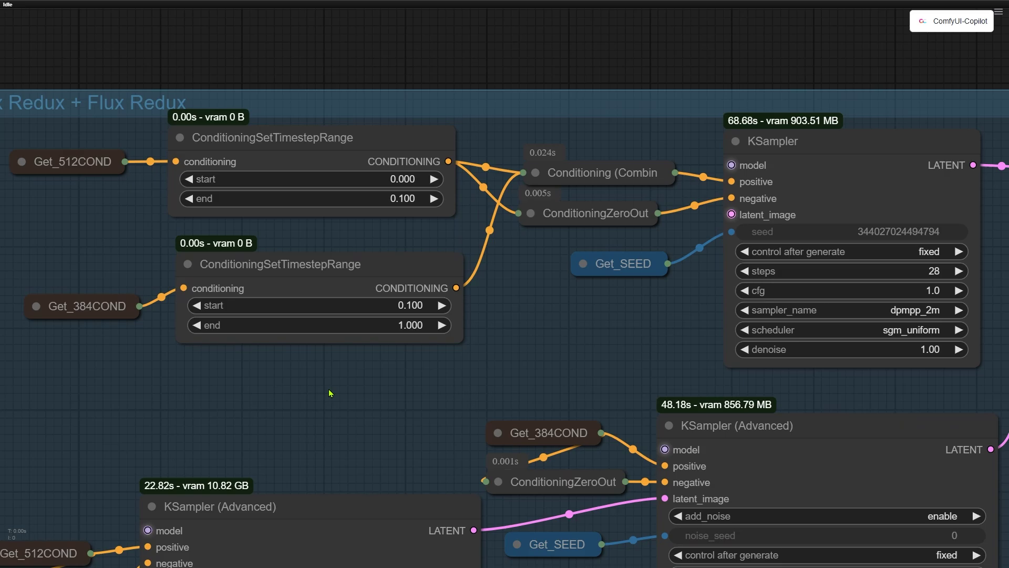
left_click(109, 167)
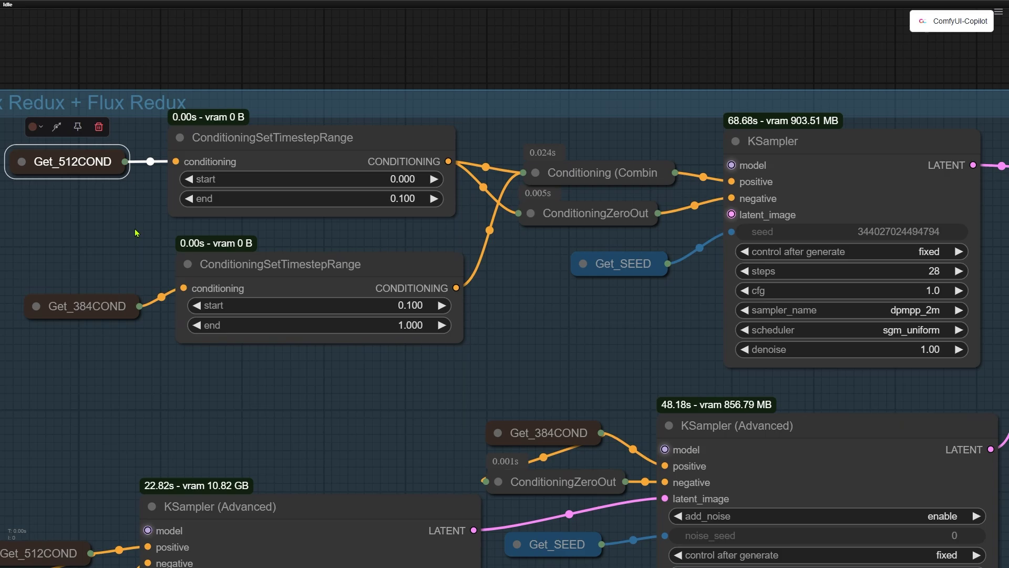
left_click(344, 138)
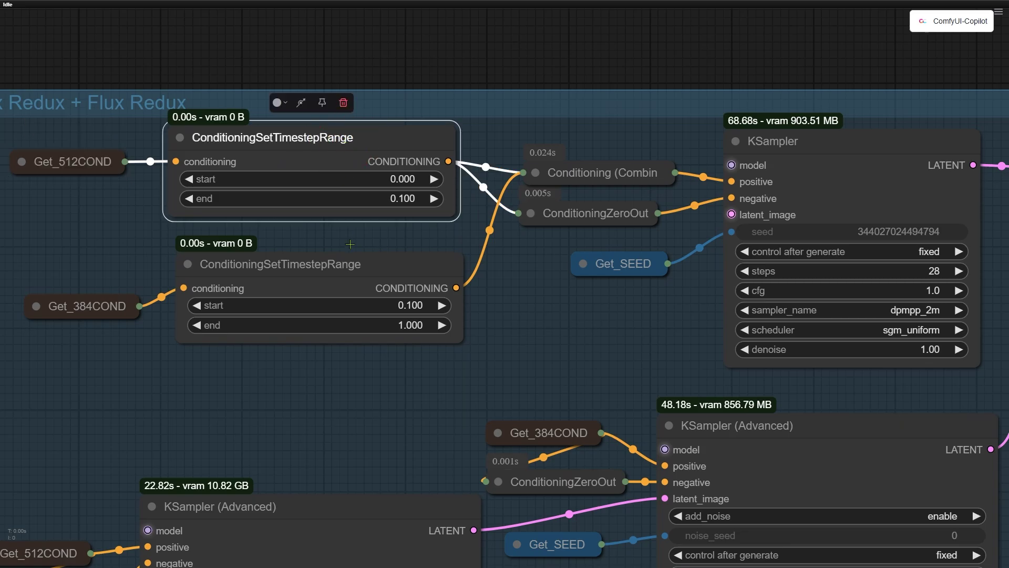
left_click(352, 266)
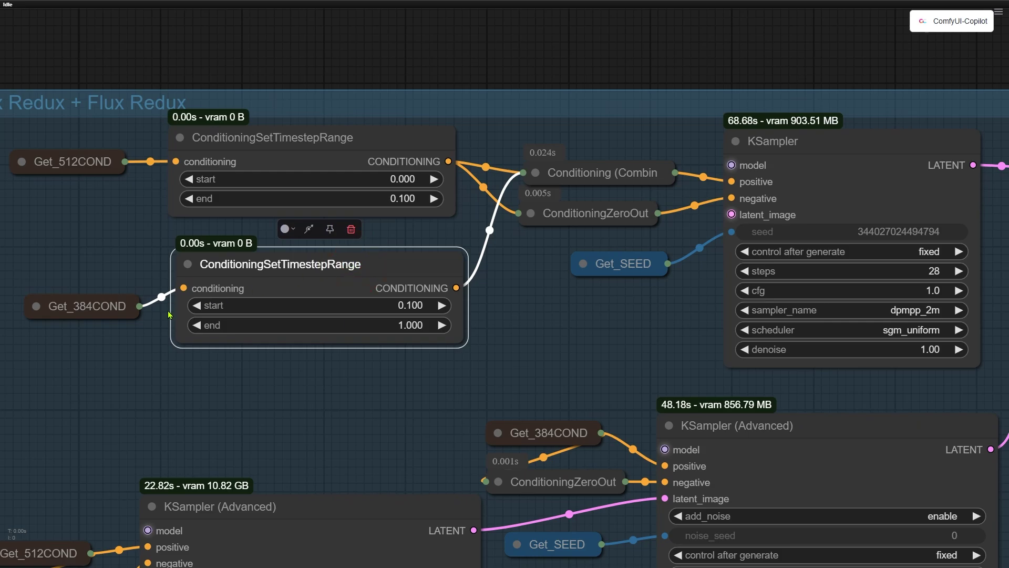
left_click(129, 310)
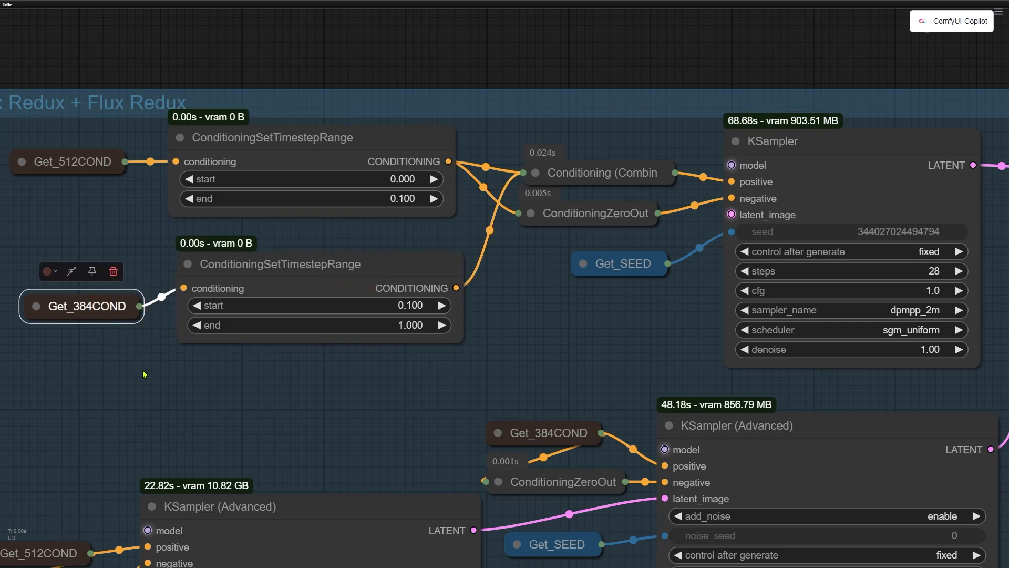
View the combined-conditioning result beside the original photo in the Flex Redux + Flux Redux group's preview.
left_click_drag(668, 361, 216, 221)
left_click_drag(707, 386, 117, 290)
left_click_drag(635, 486, 496, 513)
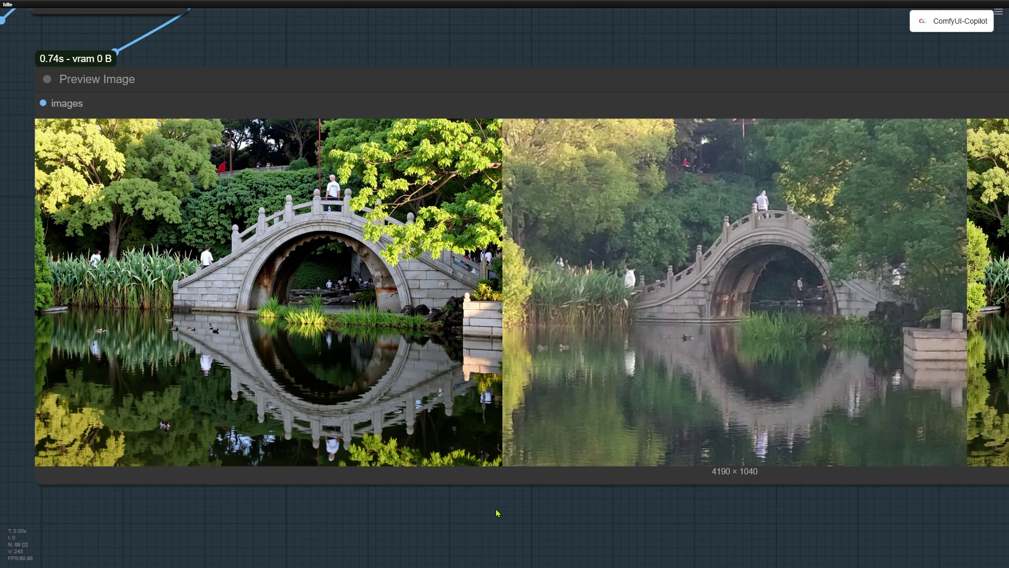
Inspect the two chained KSampler (Advanced) nodes and their Get_512COND and Get_384COND inputs in the Flex Redux + Flux Redux group.
scroll(523, 500, "down", 4)
left_click_drag(150, 525, 673, 209)
scroll(242, 292, "down", 3)
scroll(521, 480, "up", 6)
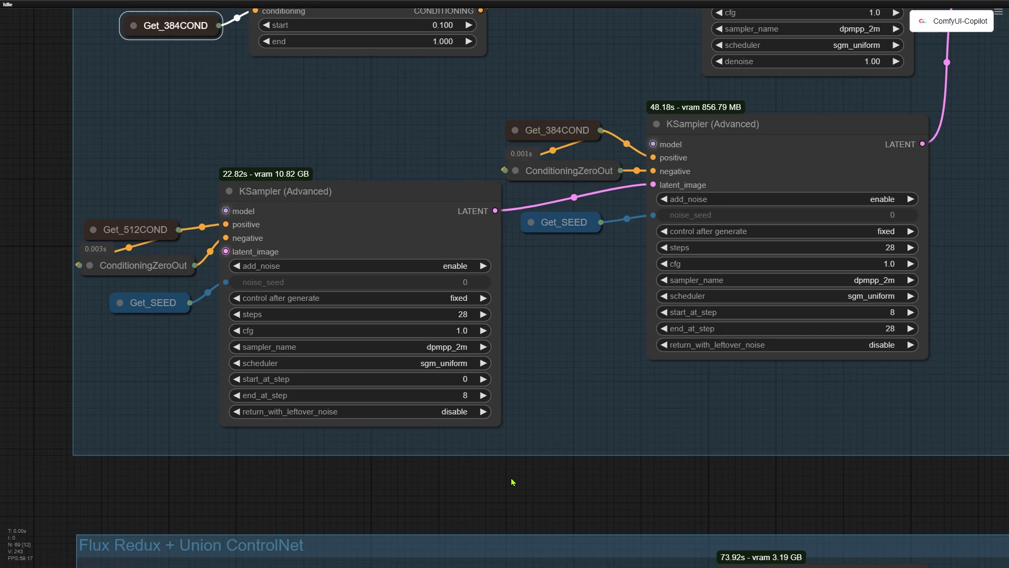
left_click(499, 316)
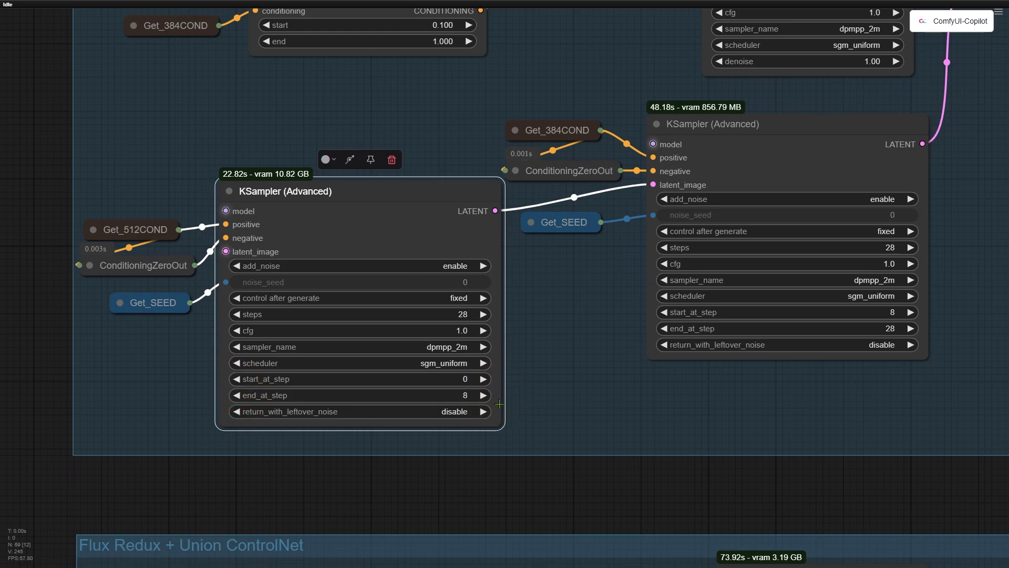
left_click(133, 229)
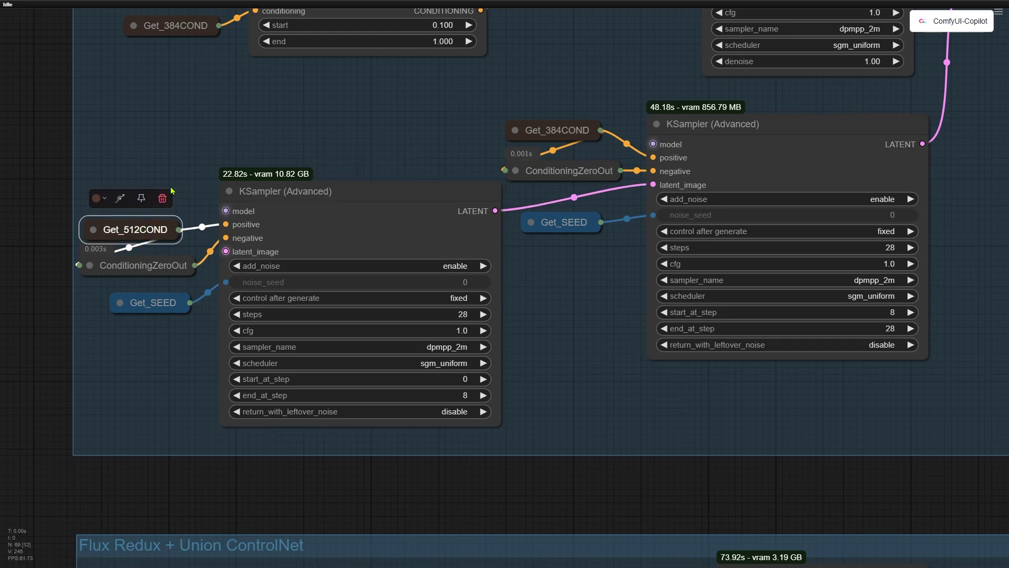
left_click(926, 321)
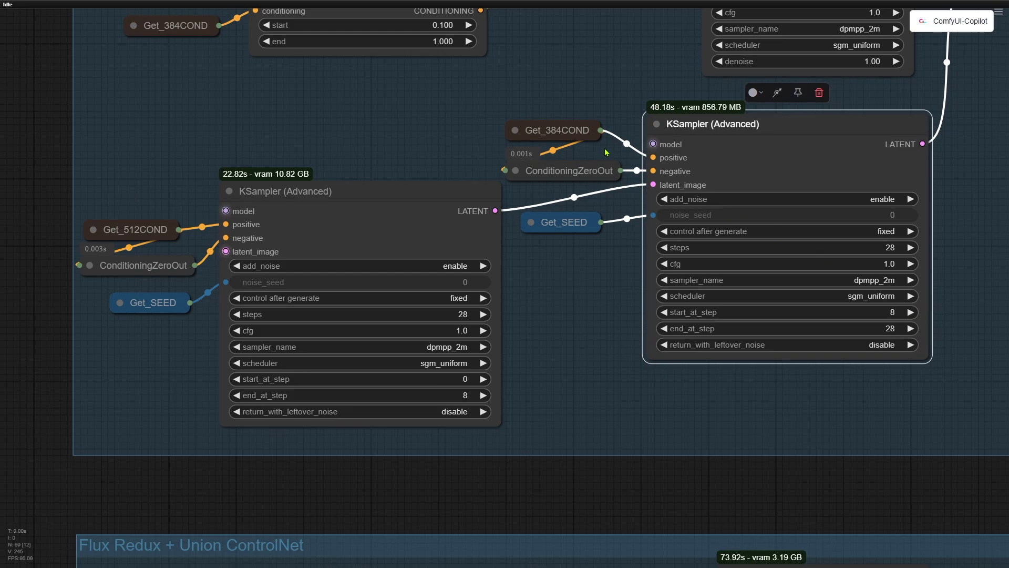
left_click(552, 129)
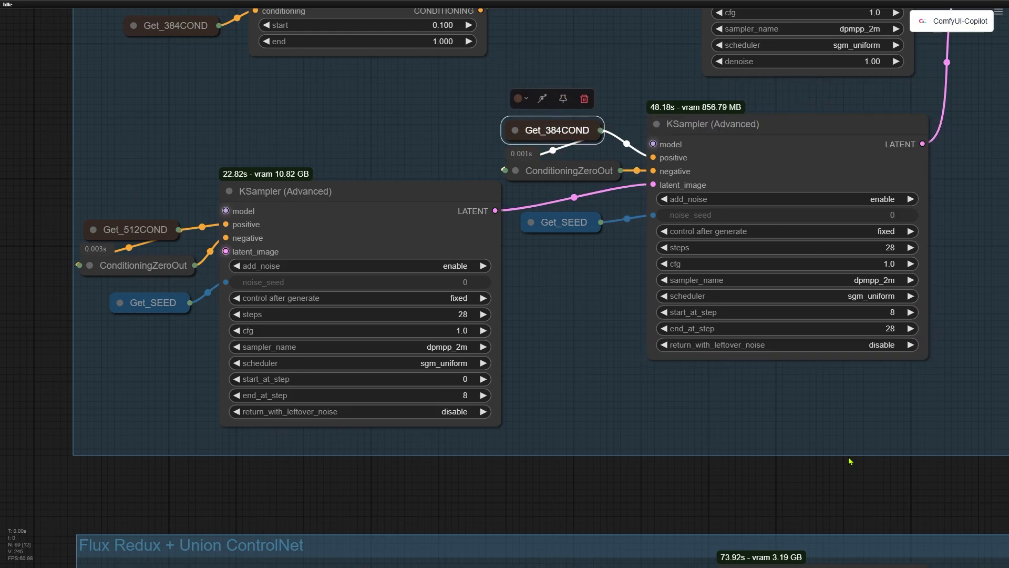
Compare all three images in the Flex Redux + Flux Redux group's preview, including the two-sampler relay result.
left_click_drag(920, 487, 134, 470)
left_click_drag(843, 485, 574, 507)
scroll(574, 507, "down", 4)
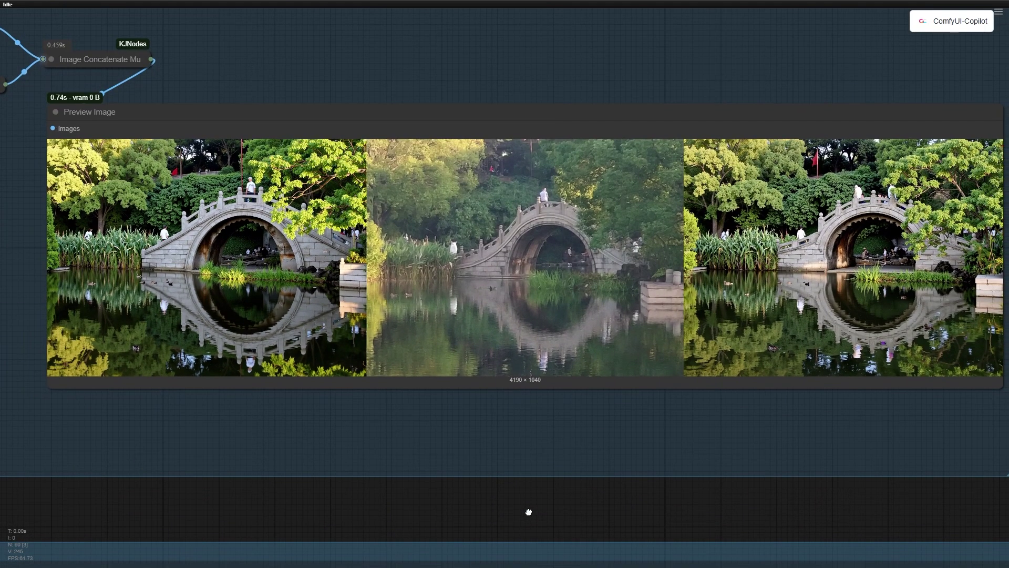
left_click_drag(528, 511, 501, 510)
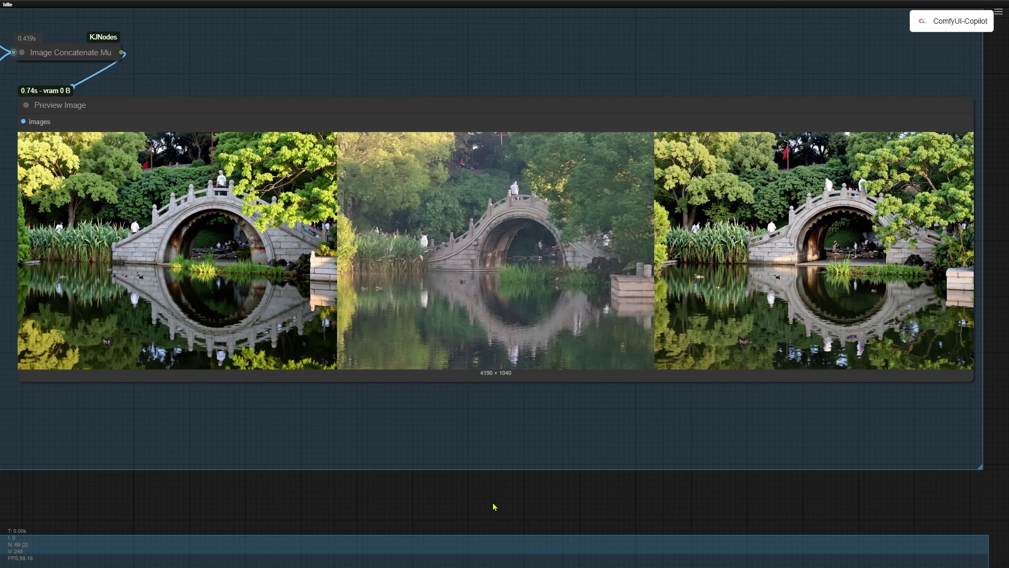
scroll(493, 505, "down", 2)
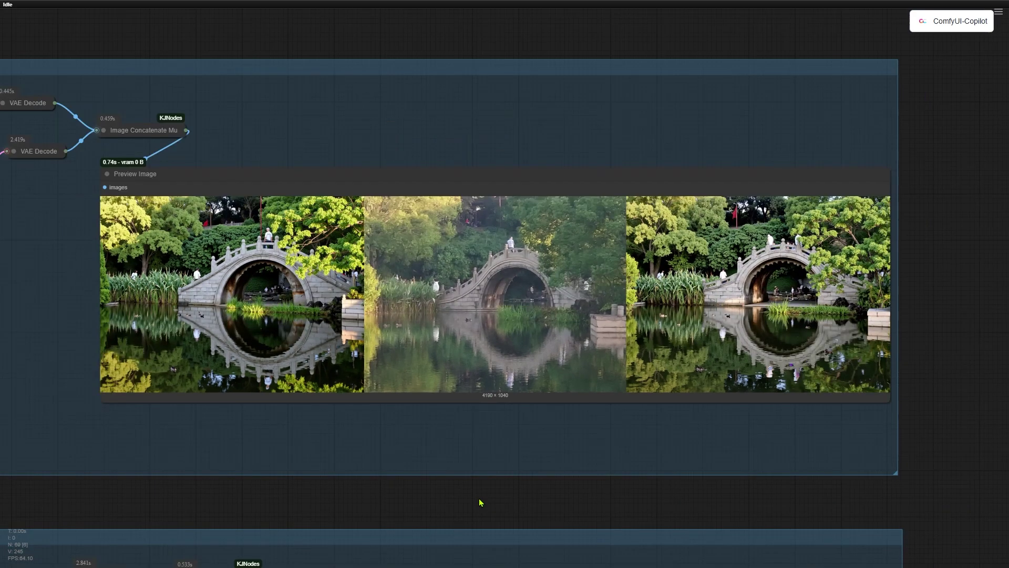
Examine the Load ControlNet Model and Get_DEPTH nodes in the Flux Redux + Union ControlNet group.
left_click_drag(480, 502, 706, 74)
left_click_drag(278, 508, 800, 464)
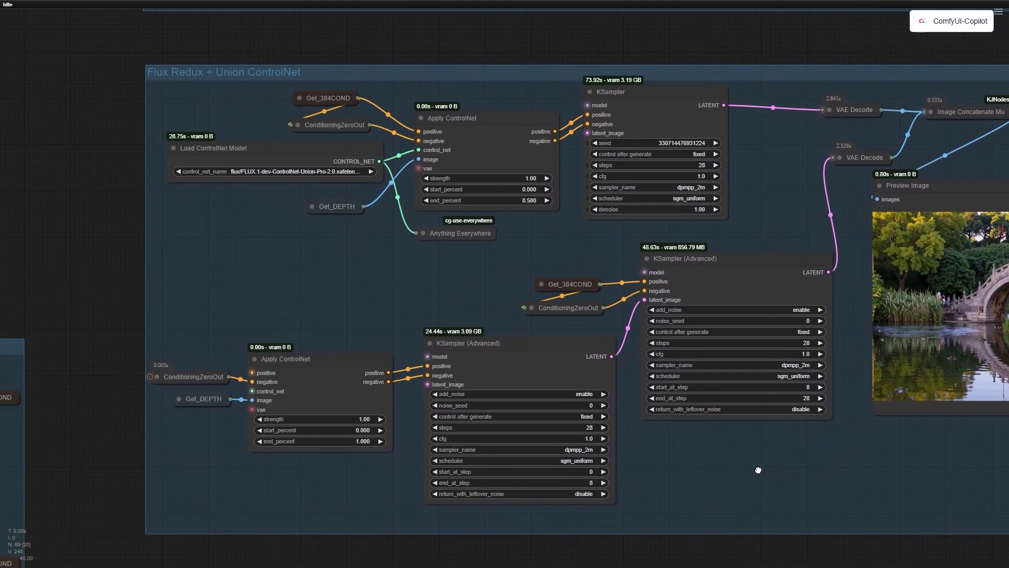
scroll(412, 296, "up", 1)
scroll(419, 286, "up", 1)
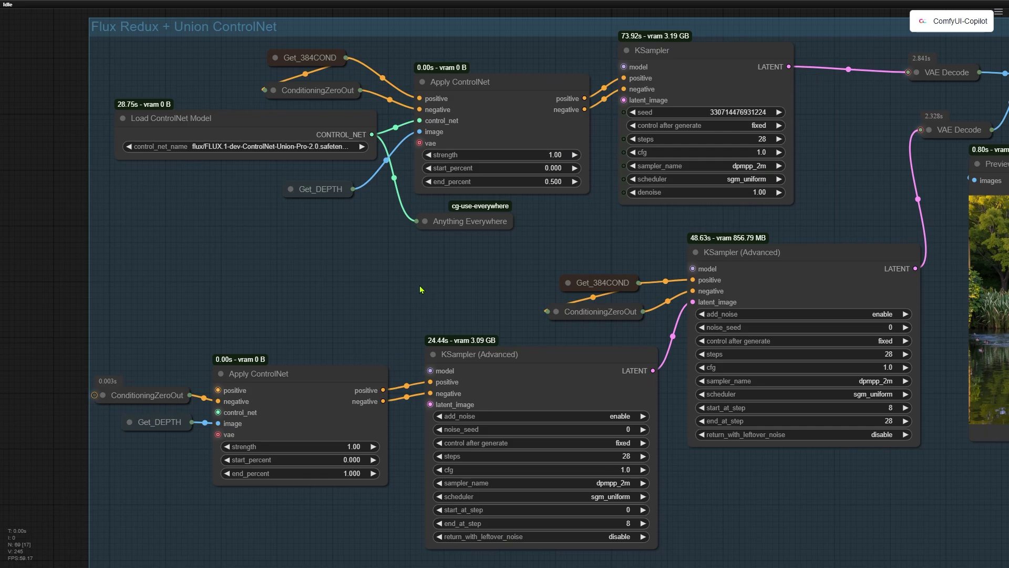
left_click(291, 116)
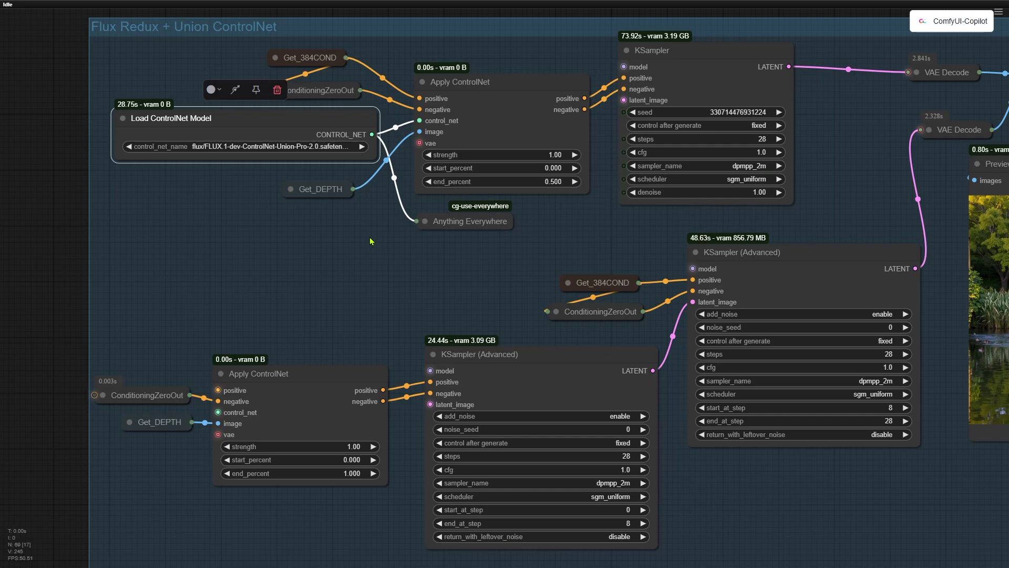
left_click(320, 189)
left_click_drag(240, 215, 257, 226)
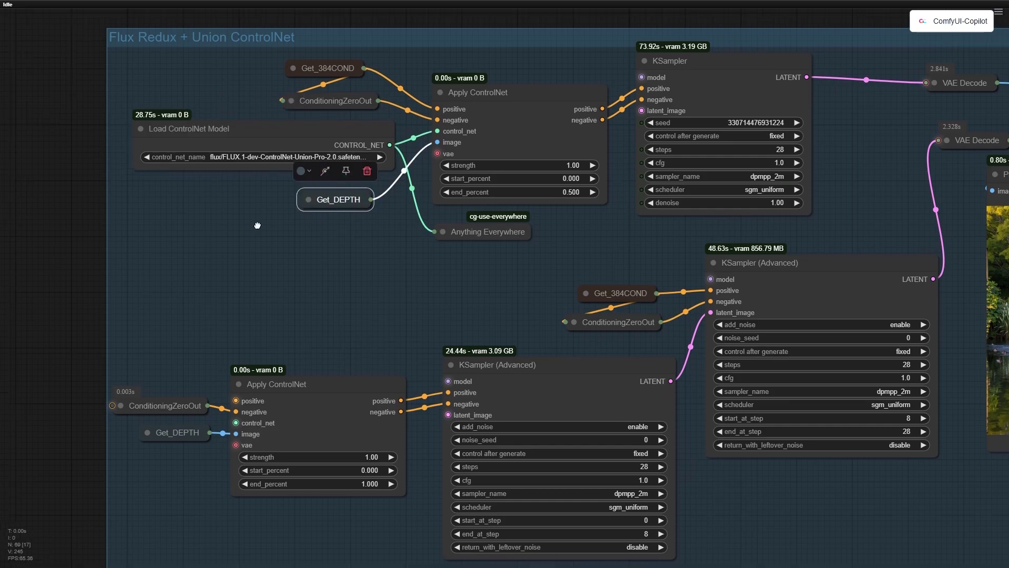
View the depth map preview produced by the Depth Anything V2 node in the Load Image group.
left_click_drag(557, 343, 645, 383)
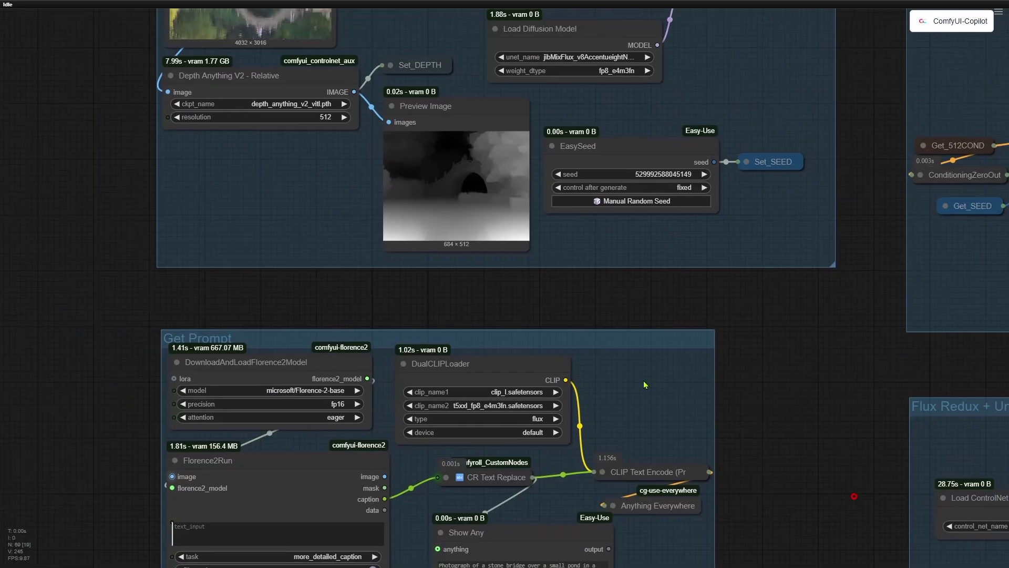
left_click_drag(482, 326, 492, 405)
scroll(357, 159, "up", 4)
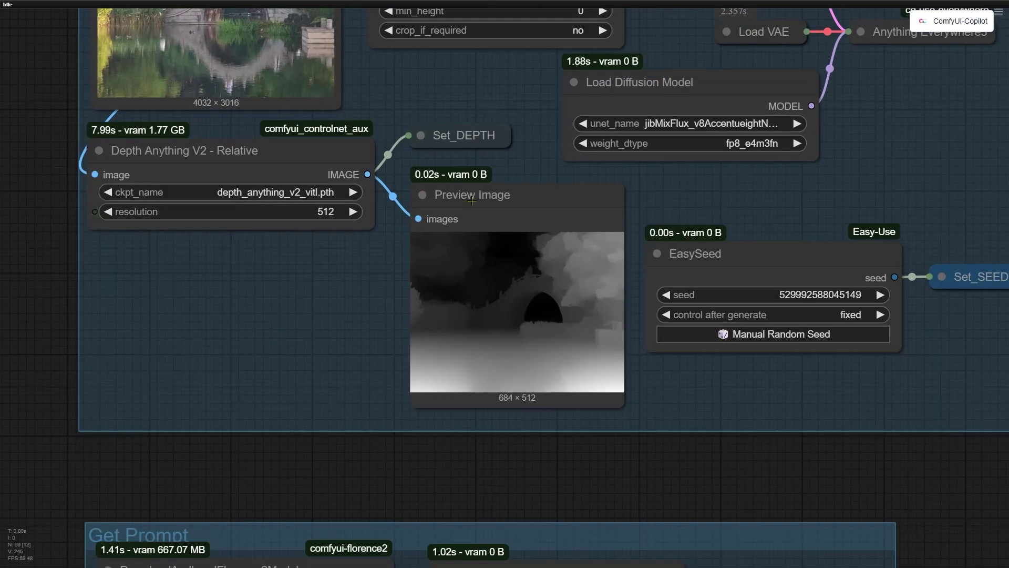
left_click(472, 201)
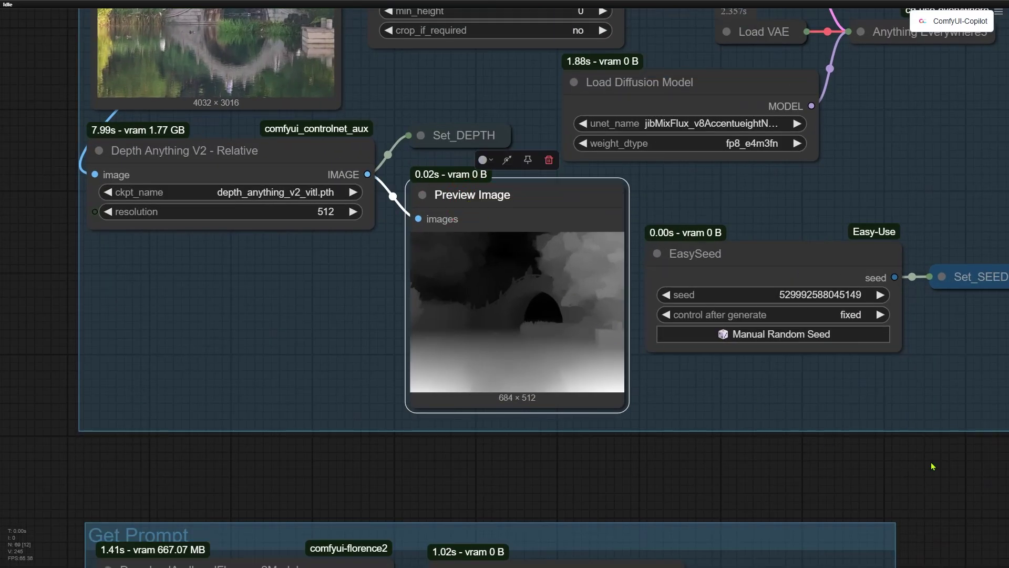
Inspect the upper Apply ControlNet node and its Get_384COND input in the Flux Redux + Union ControlNet group.
left_click_drag(931, 463, 374, 251)
left_click_drag(863, 403, 280, 102)
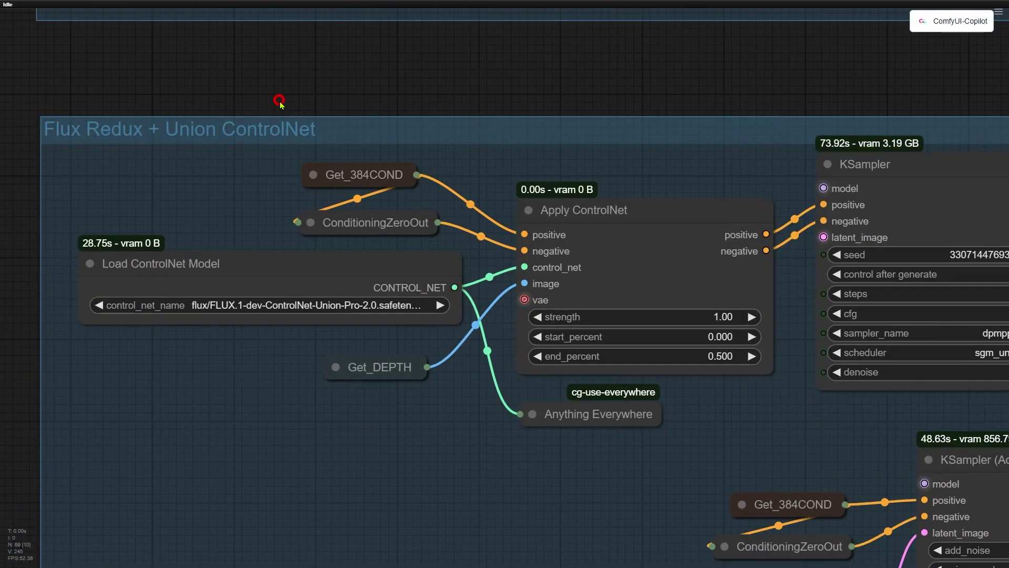
left_click_drag(638, 468, 515, 283)
scroll(496, 350, "down", 3)
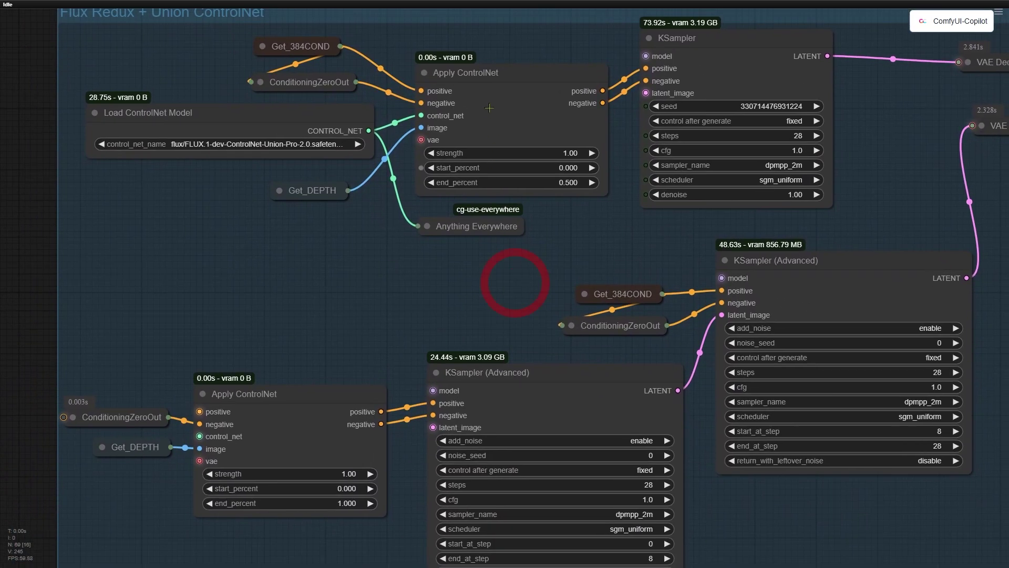
left_click(497, 91)
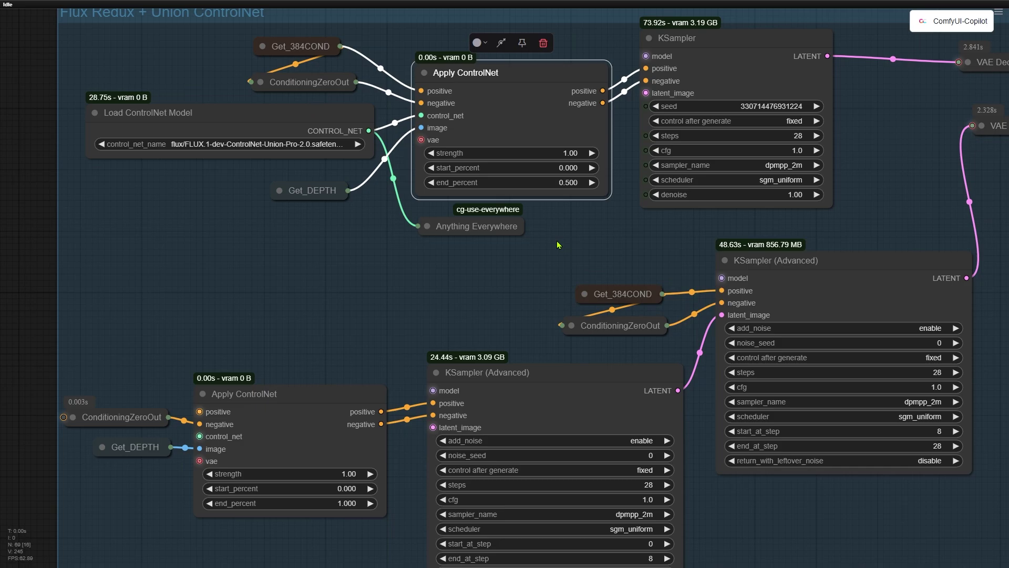
left_click(311, 42)
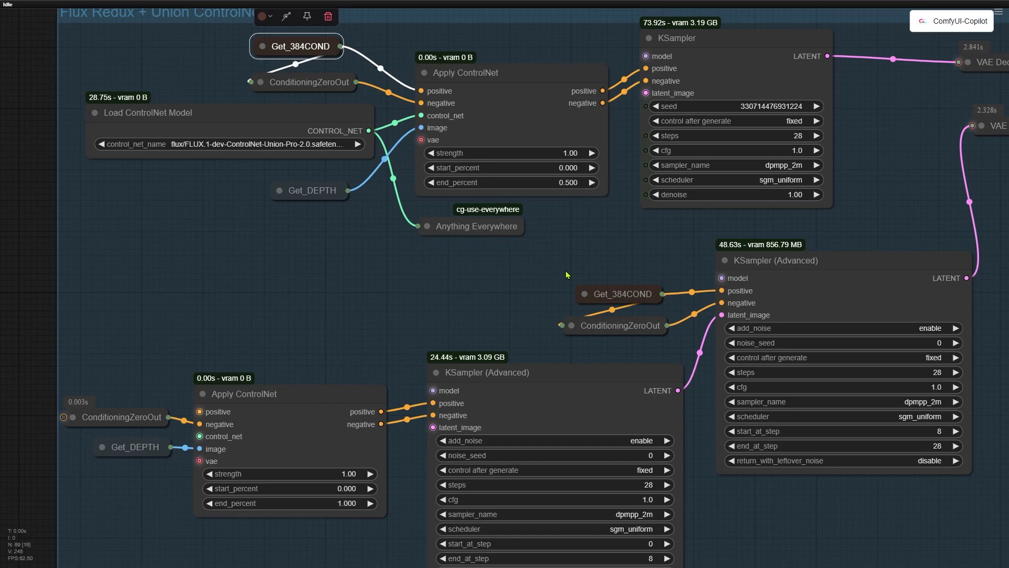
left_click(571, 182)
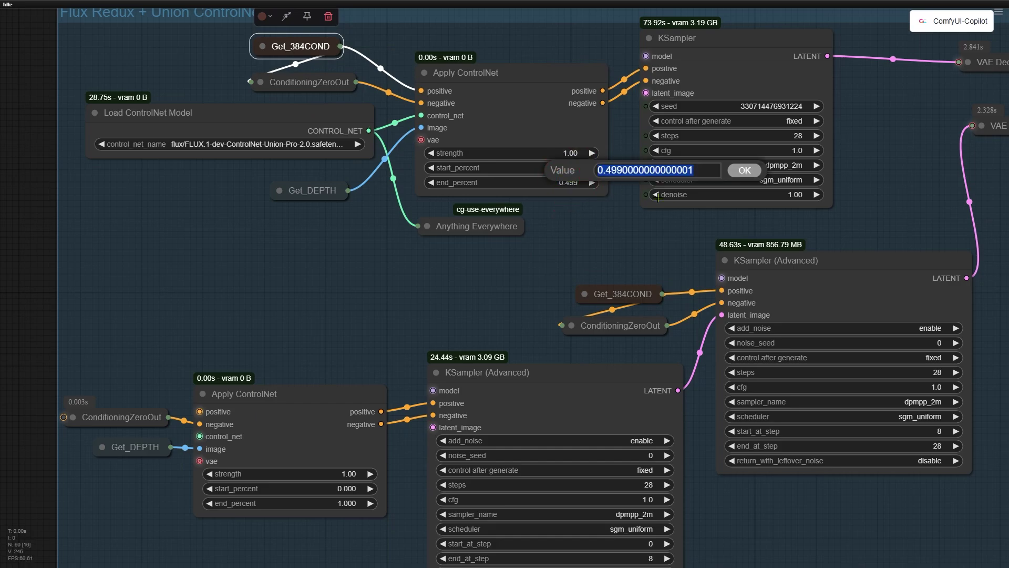
left_click(591, 182)
Check end_at_step on the first KSampler (Advanced) of the ControlNet relay, and select the second sampler it feeds.
left_click_drag(509, 323, 427, 191)
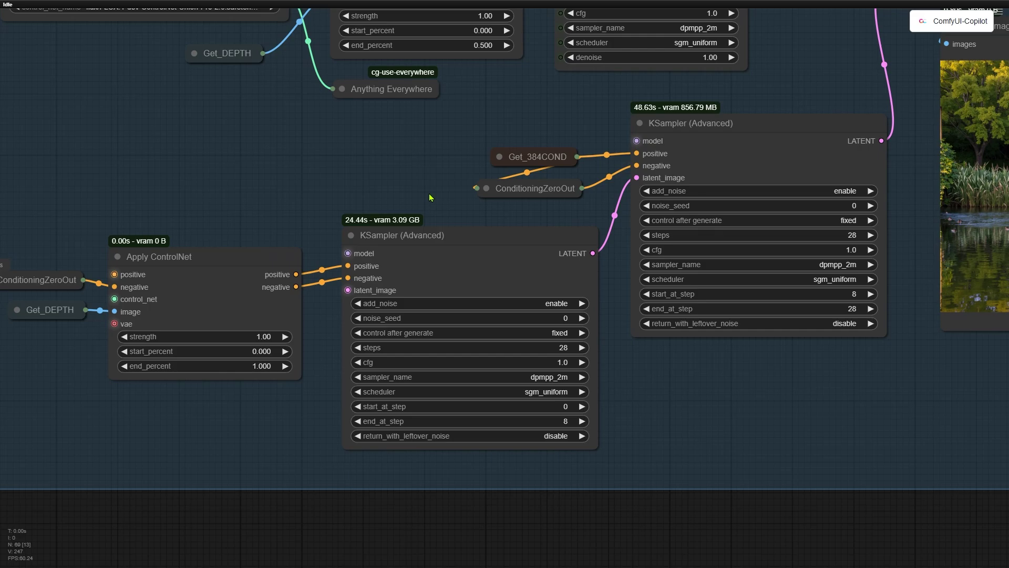
left_click(565, 422)
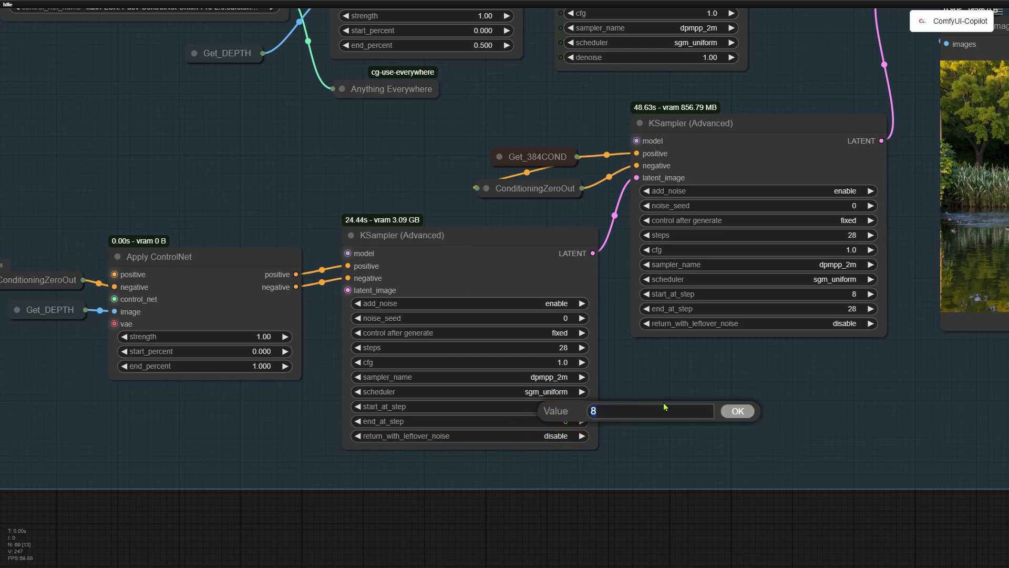
left_click(739, 414)
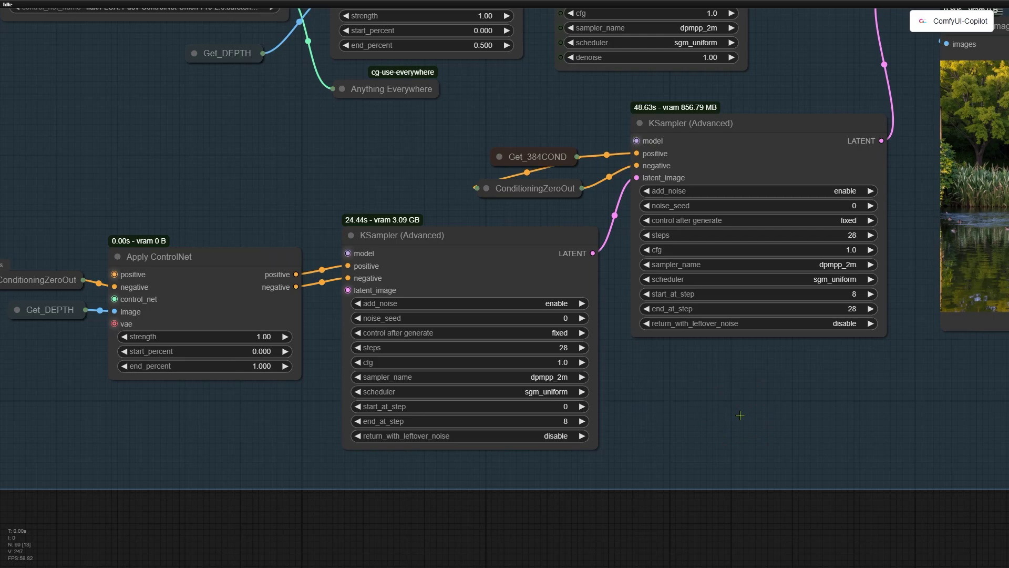
left_click(886, 302)
Compare the three bridge images in the Flux Redux + Union ControlNet group's preview.
scroll(669, 361, "down", 1)
left_click_drag(964, 500, 171, 503)
left_click_drag(563, 495, 401, 546)
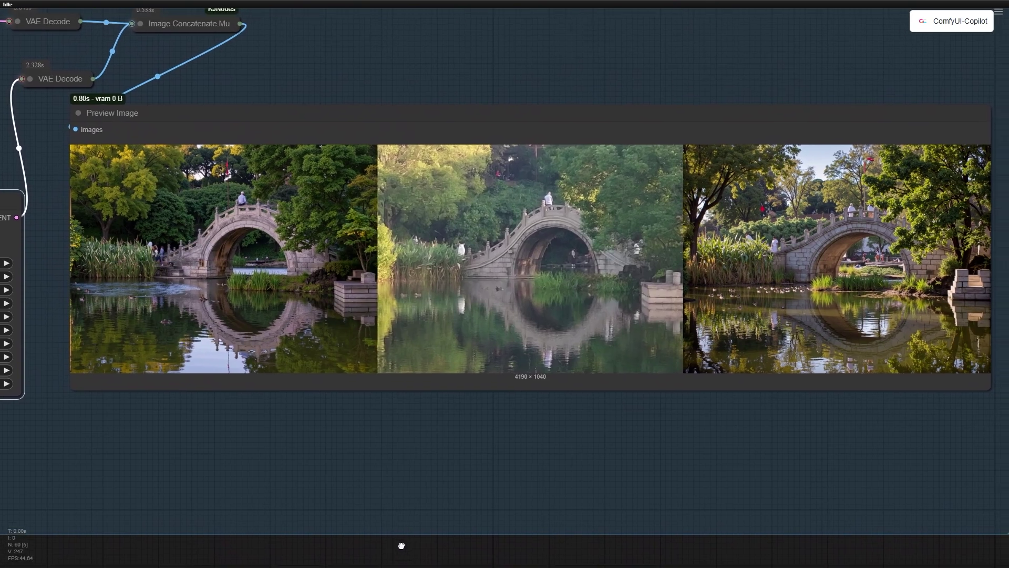
left_click(402, 546)
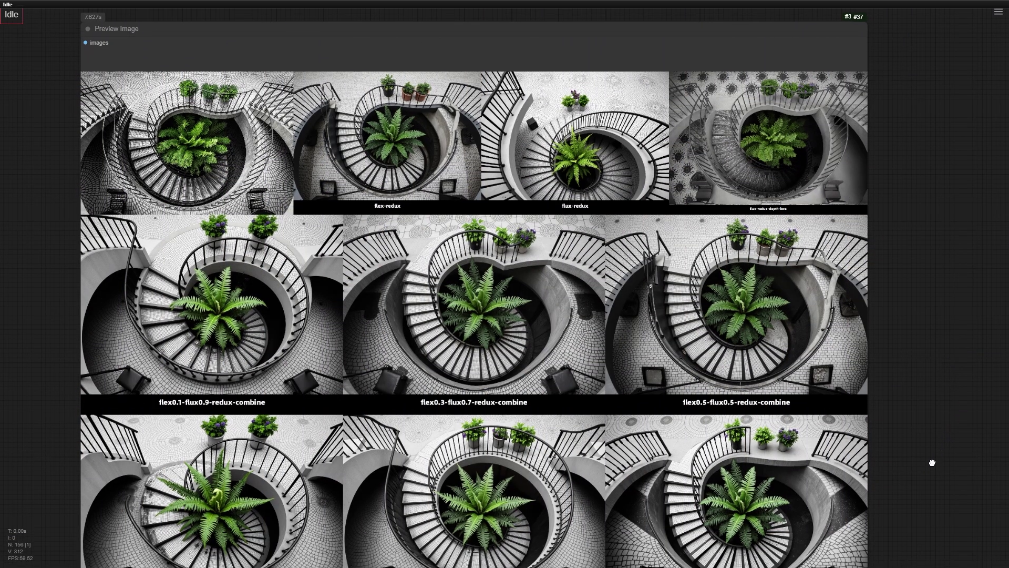
Compare the labelled Redux combine, relay and Union ControlNet result grids for the spiral staircase and yoga images.
left_click_drag(932, 462, 906, 126)
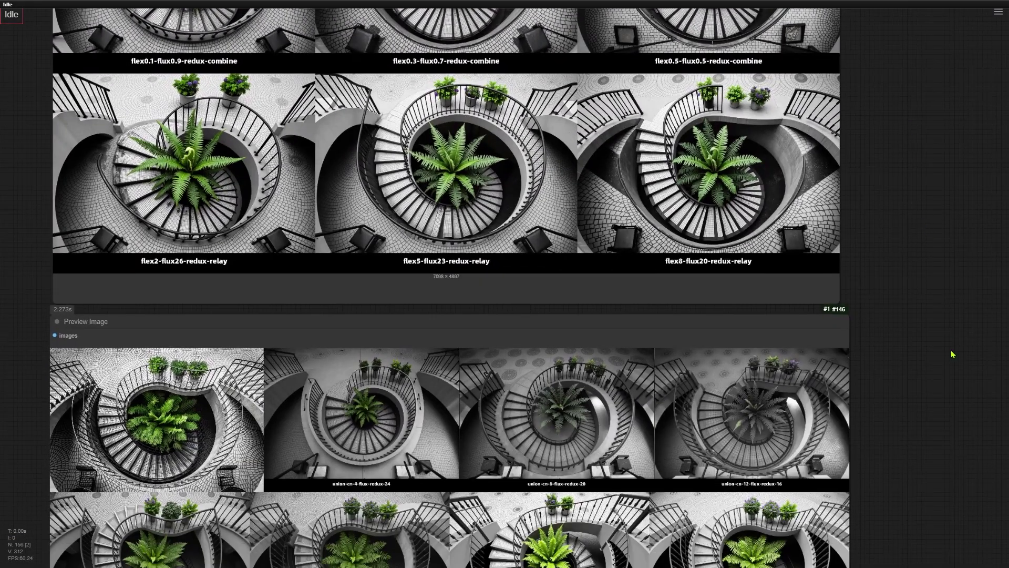
left_click_drag(942, 540, 906, 165)
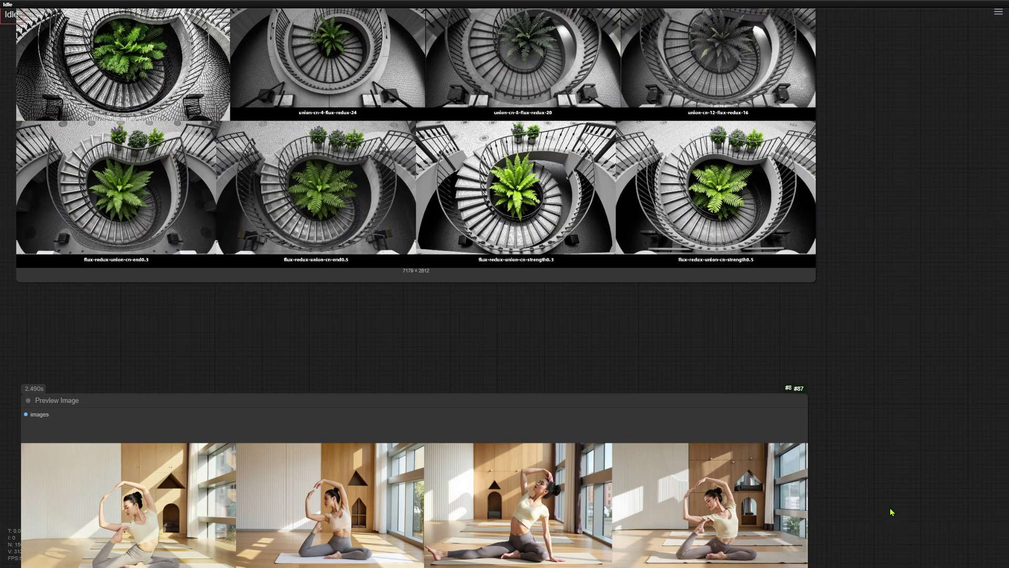
left_click_drag(881, 534, 888, 158)
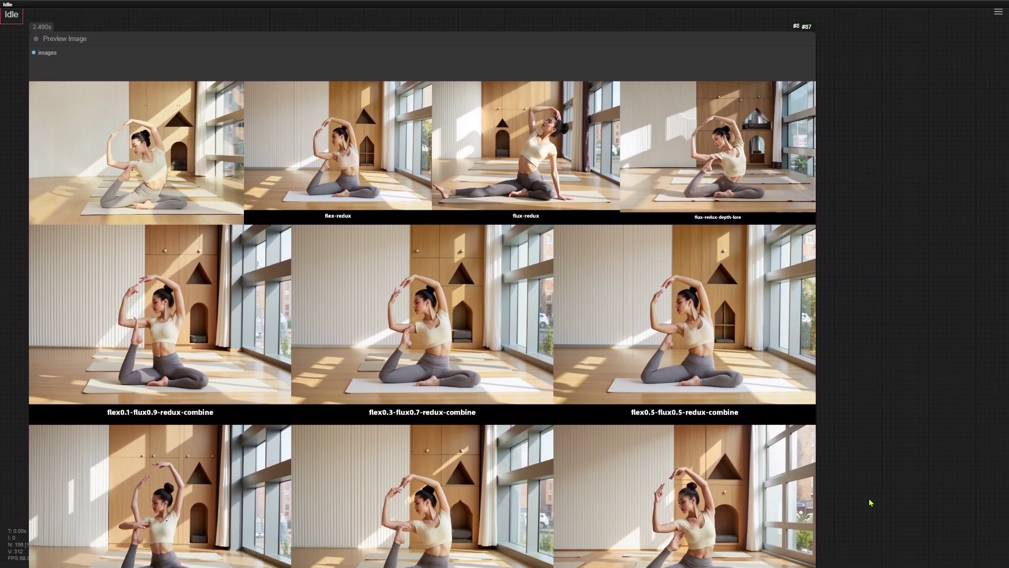
left_click_drag(871, 503, 829, 129)
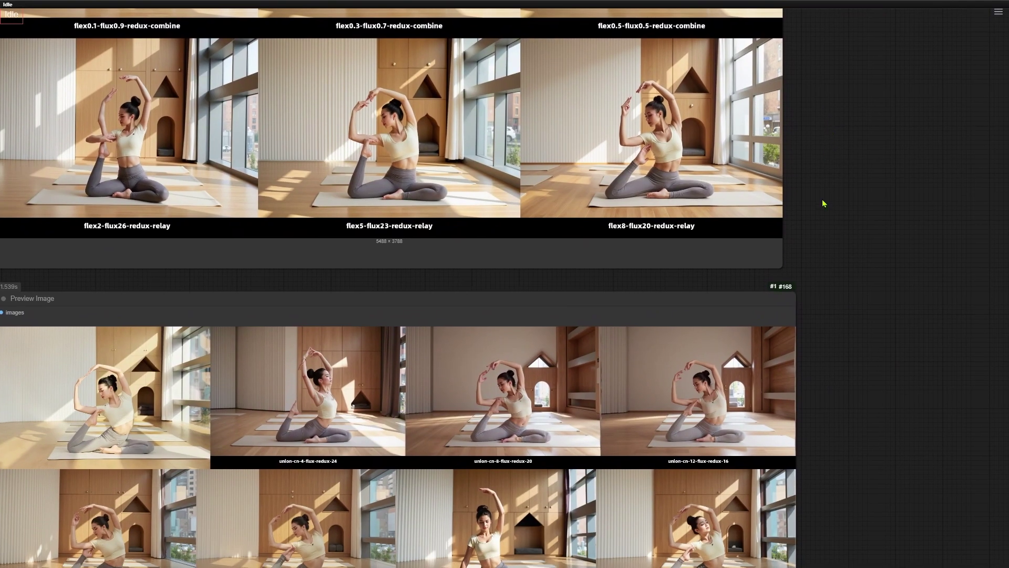
left_click_drag(844, 499, 838, 338)
Survey the test sets across the whole canvas, including the guitar, bicycle and interior comparison grids.
scroll(839, 340, "down", 4)
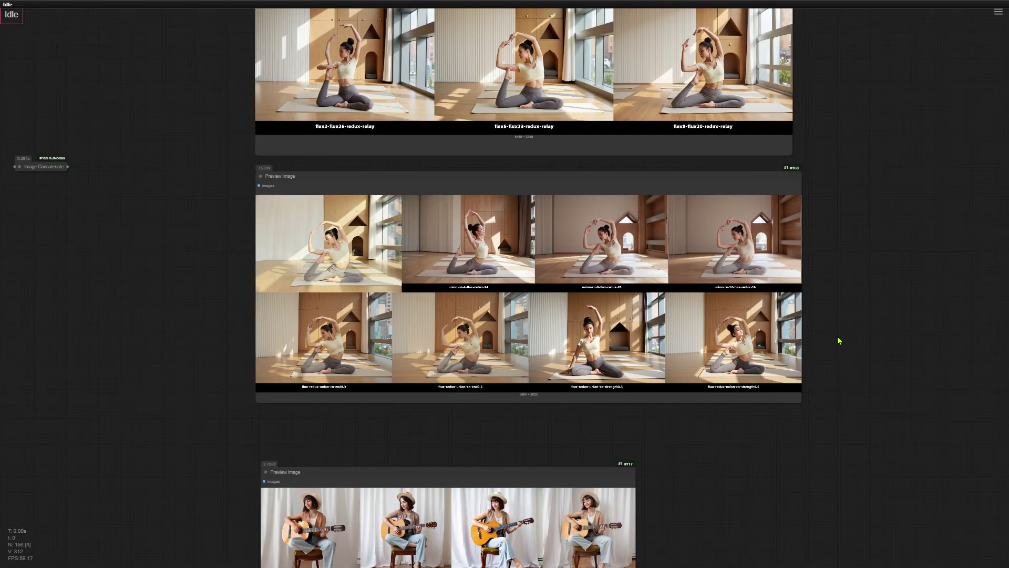
scroll(645, 440, "down", 6)
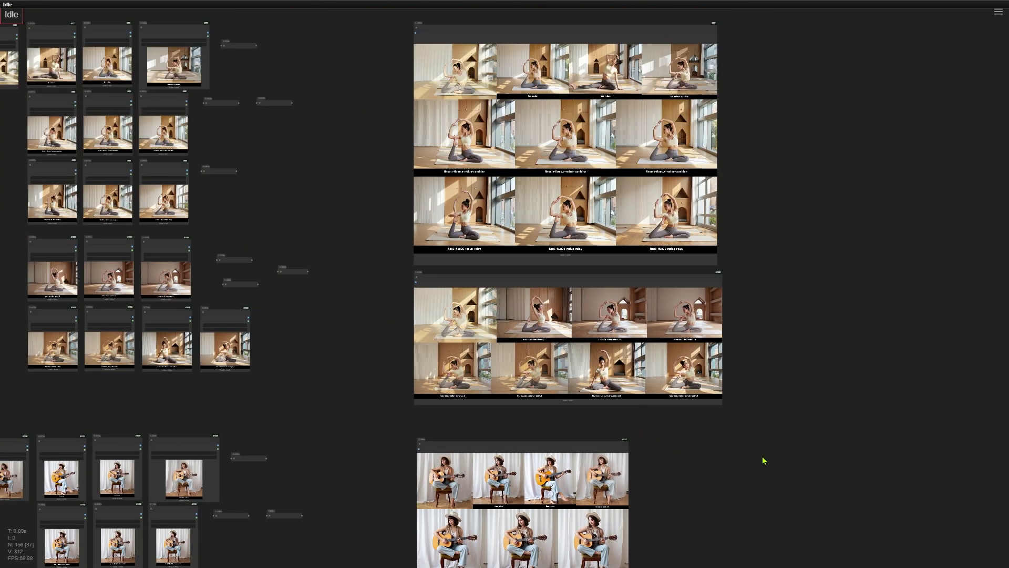
scroll(806, 468, "down", 1)
left_click_drag(806, 473, 582, 398)
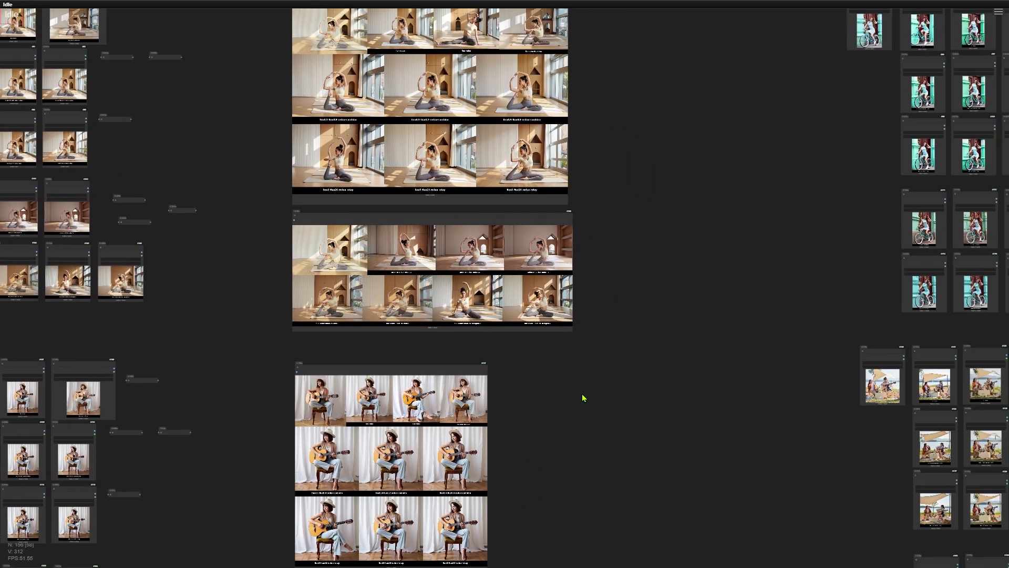
scroll(721, 448, "down", 4)
left_click_drag(741, 457, 537, 398)
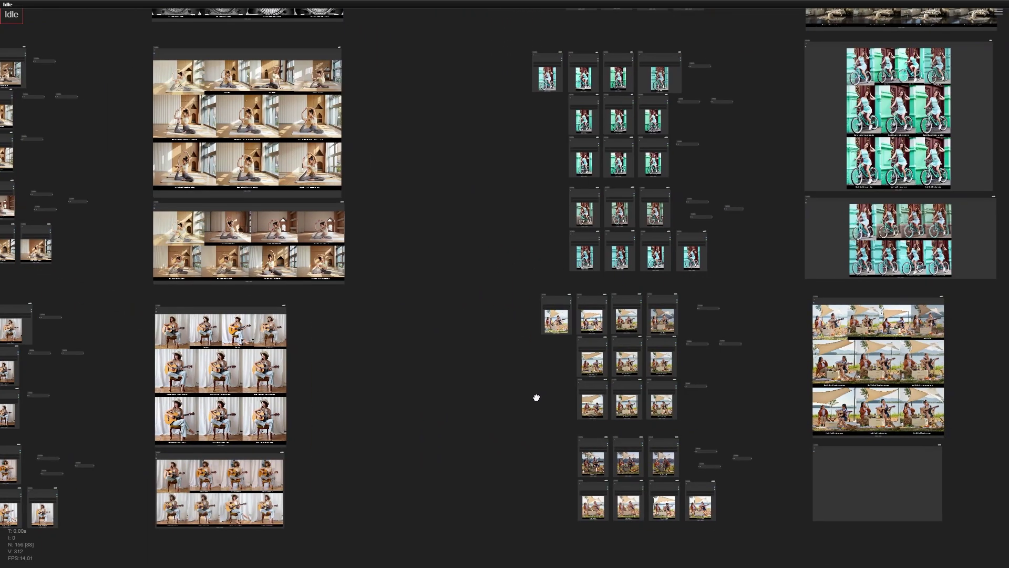
scroll(536, 398, "down", 3)
left_click_drag(496, 339, 528, 396)
scroll(529, 395, "down", 2)
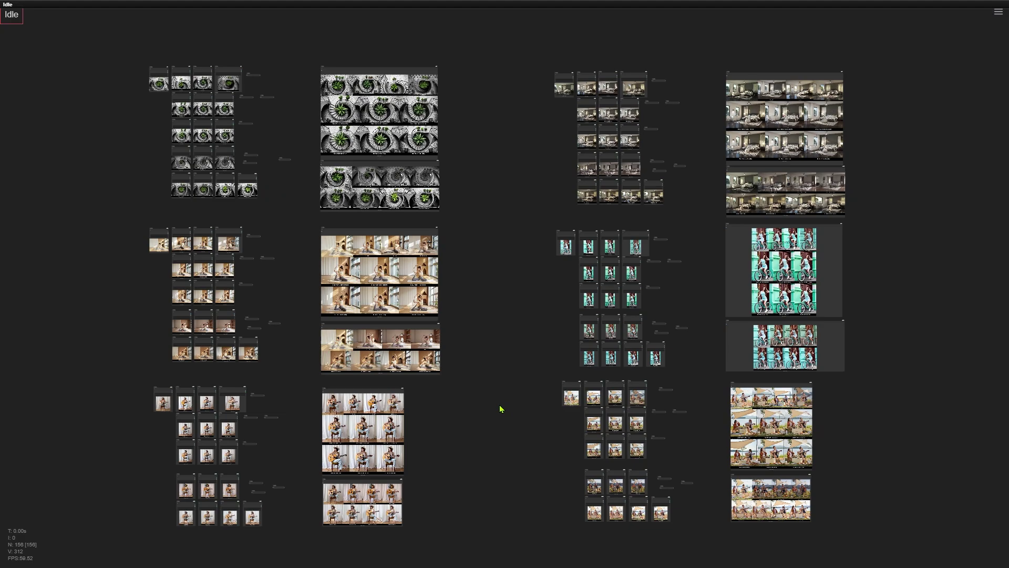